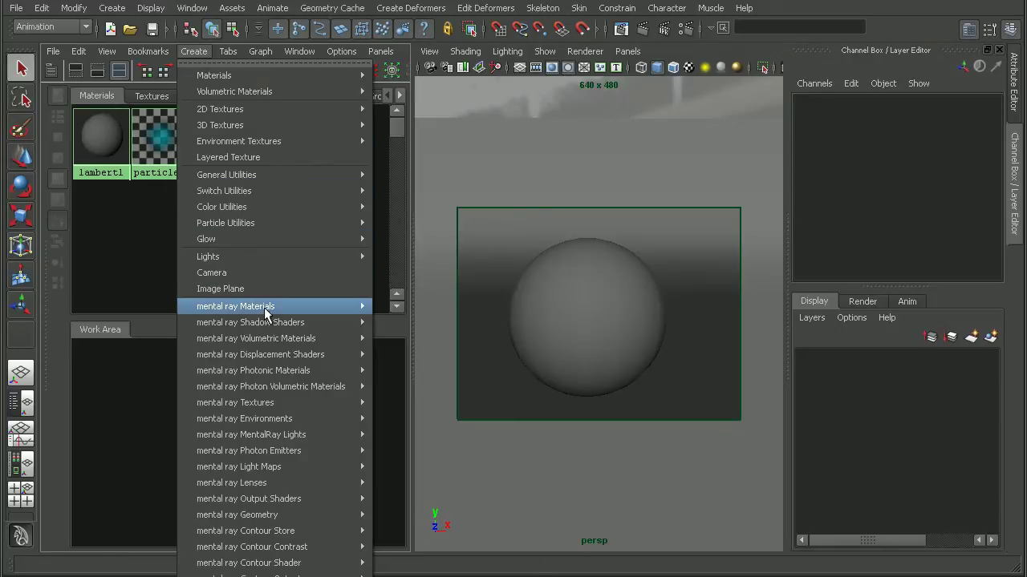
# Step: Create mia_material_x1 with the FrostedGlass preset (diffuse weight 0.520) and assign it to the sphere
pyautogui.moveTo(271, 308)
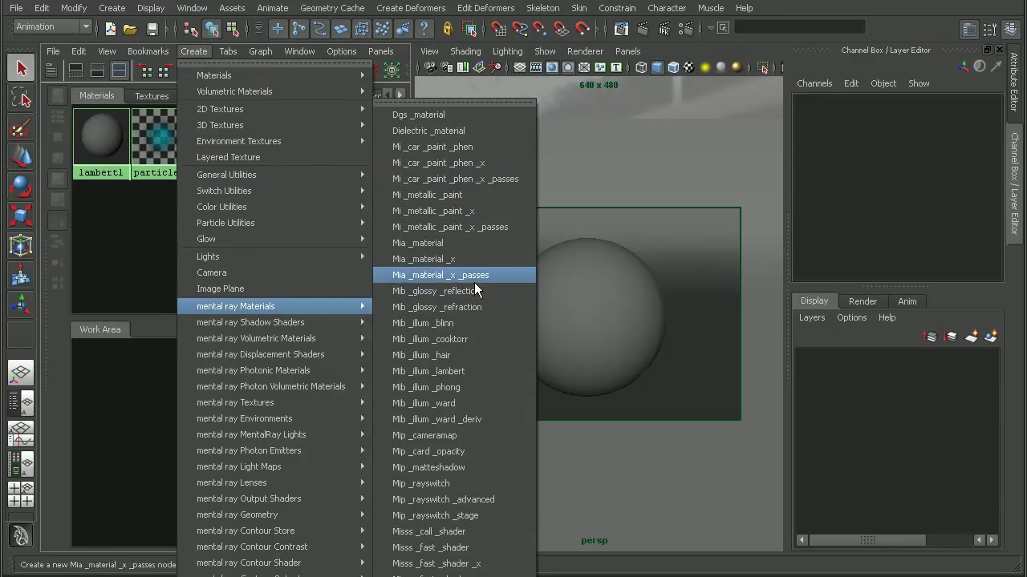
pyautogui.click(458, 261)
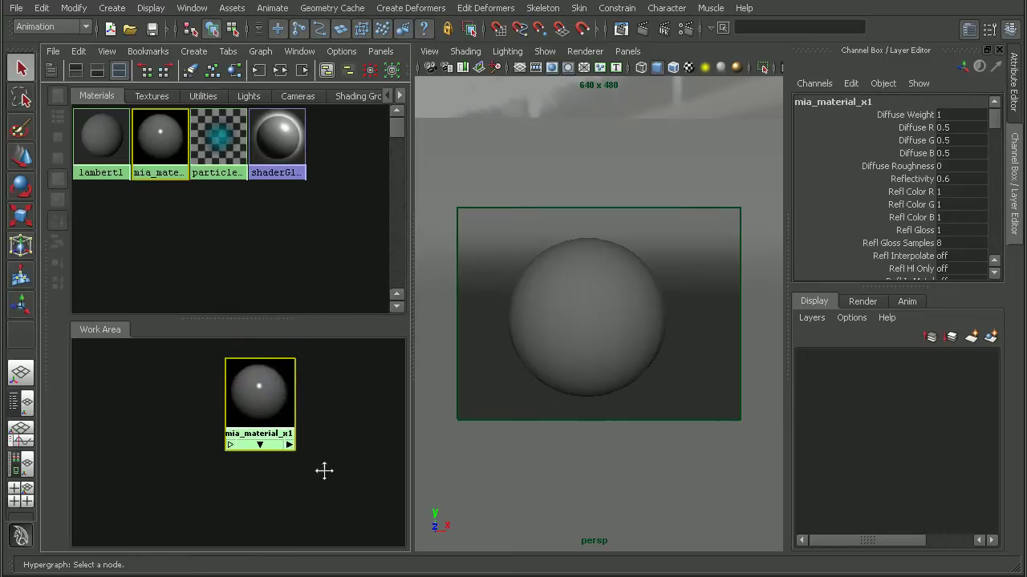
pyautogui.doubleClick(262, 408)
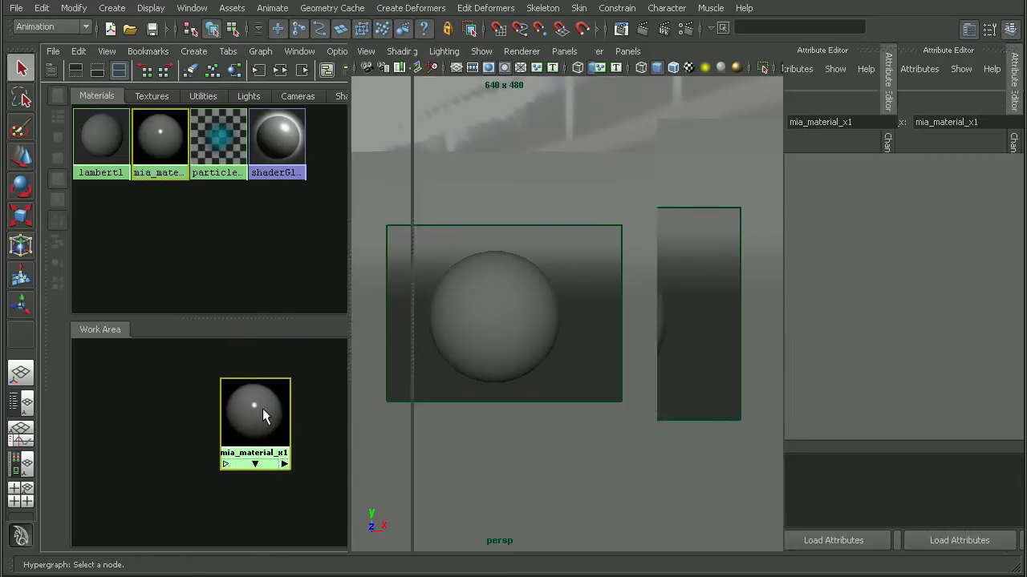
pyautogui.click(954, 141)
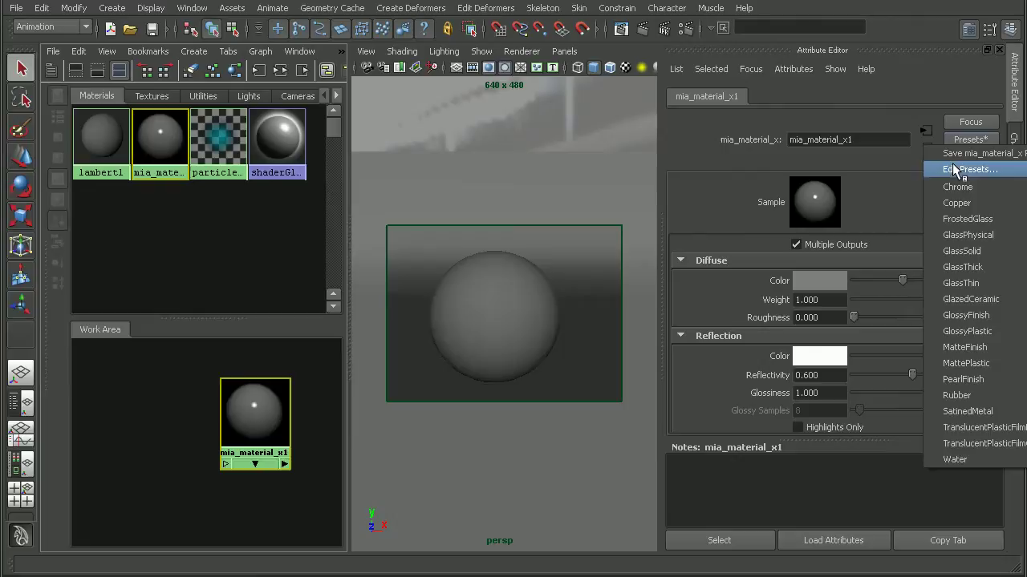
pyautogui.moveTo(950, 219)
pyautogui.click(882, 219)
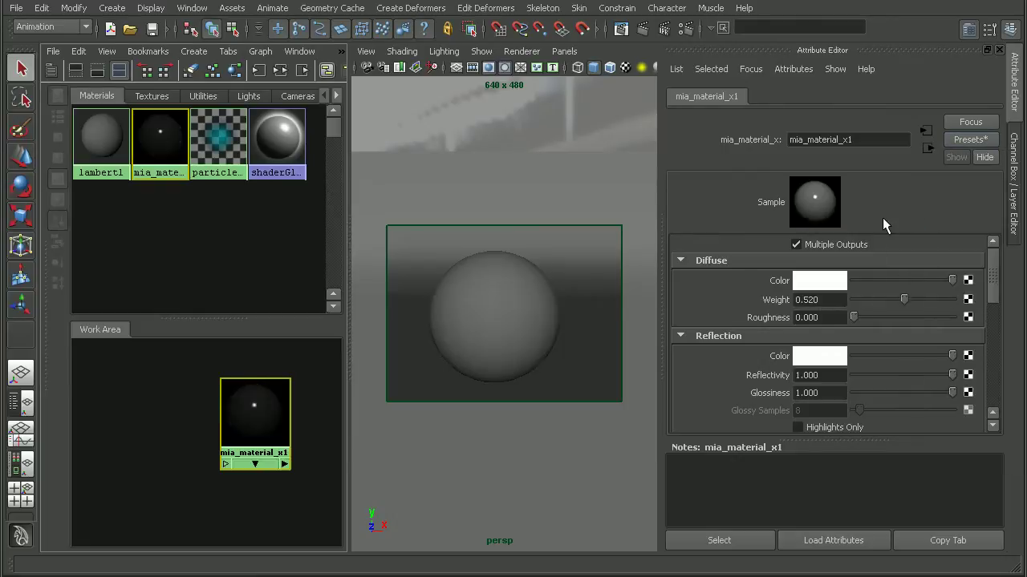
pyautogui.moveTo(277, 437); pyautogui.dragTo(285, 429)
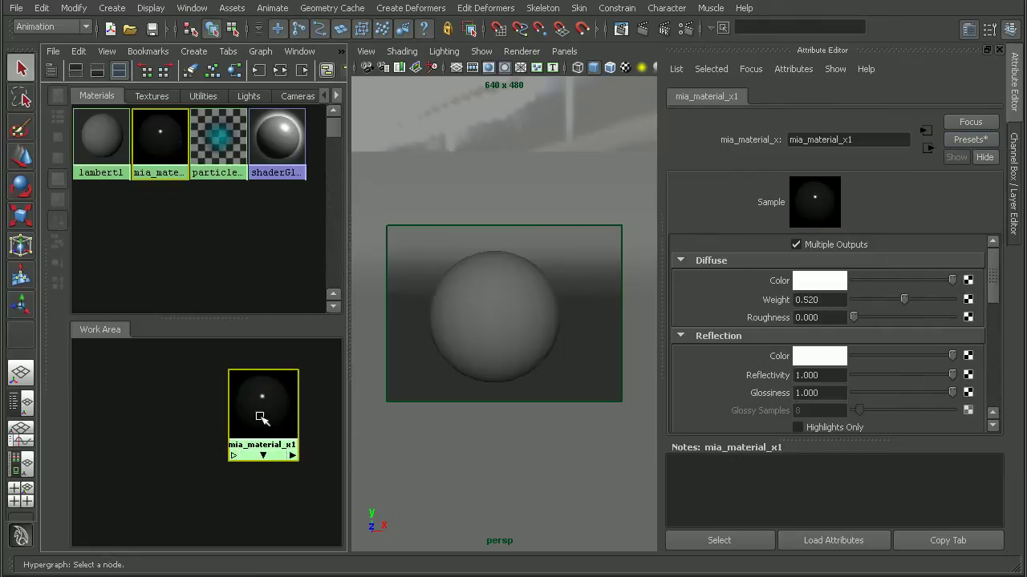
pyautogui.moveTo(270, 421); pyautogui.dragTo(475, 310, button='middle')
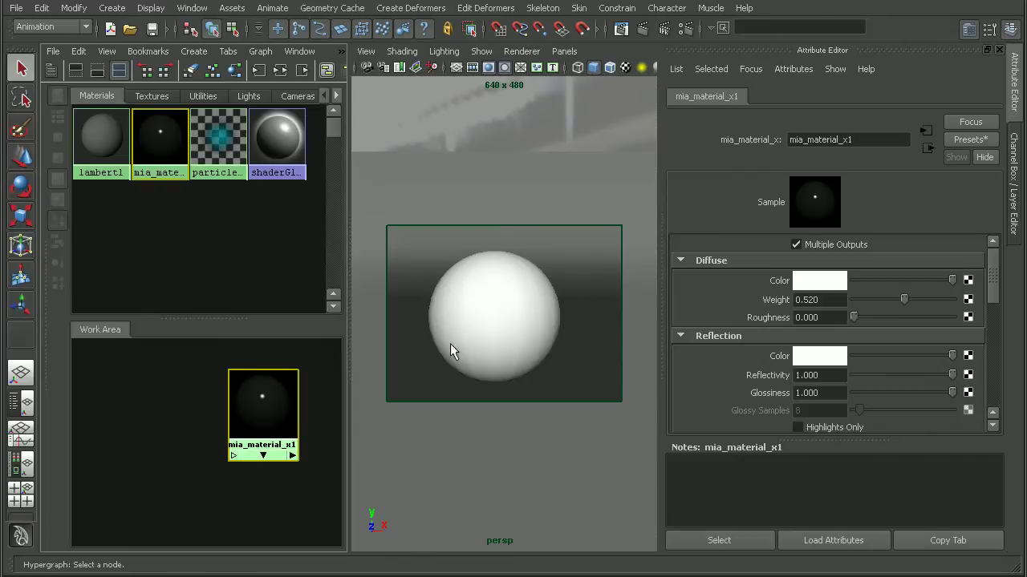
# Step: Render the frosted-glass sphere in mental ray at 640 x 480, then close the render
pyautogui.click(643, 32)
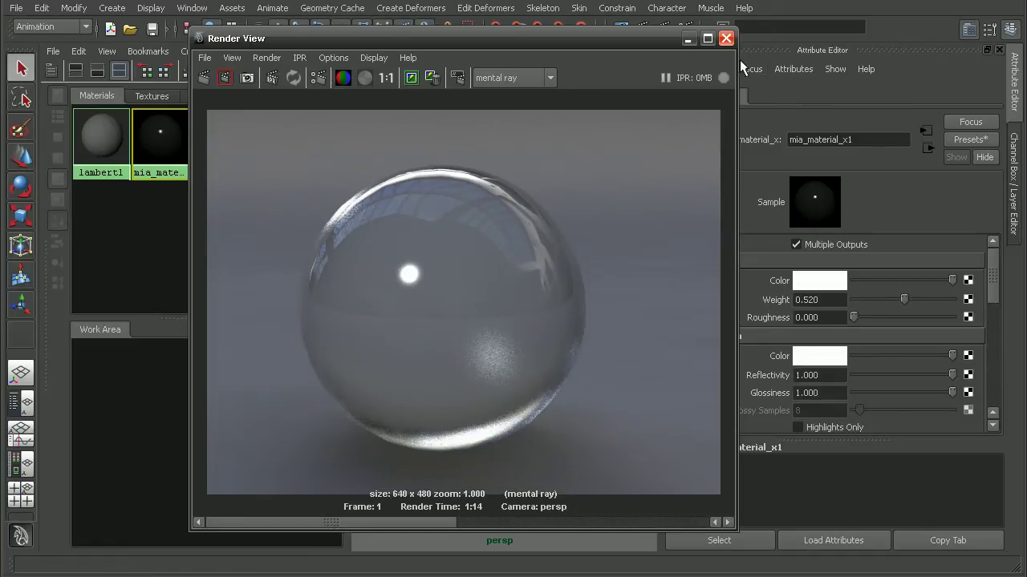
pyautogui.click(729, 36)
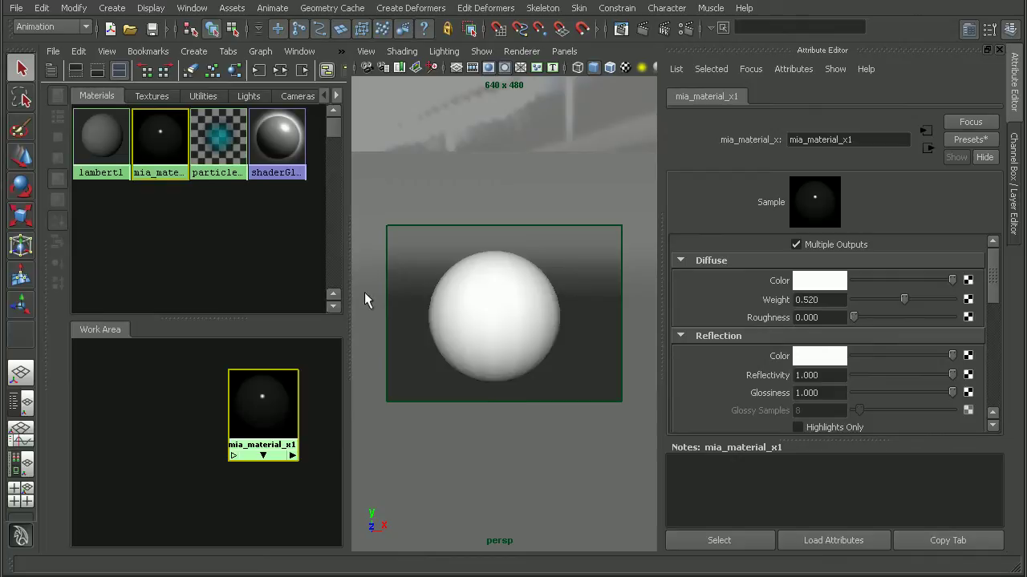
# Step: Create a new Lambert material, lambert3, and set it apart from the mia node
pyautogui.click(193, 51)
pyautogui.moveTo(241, 75)
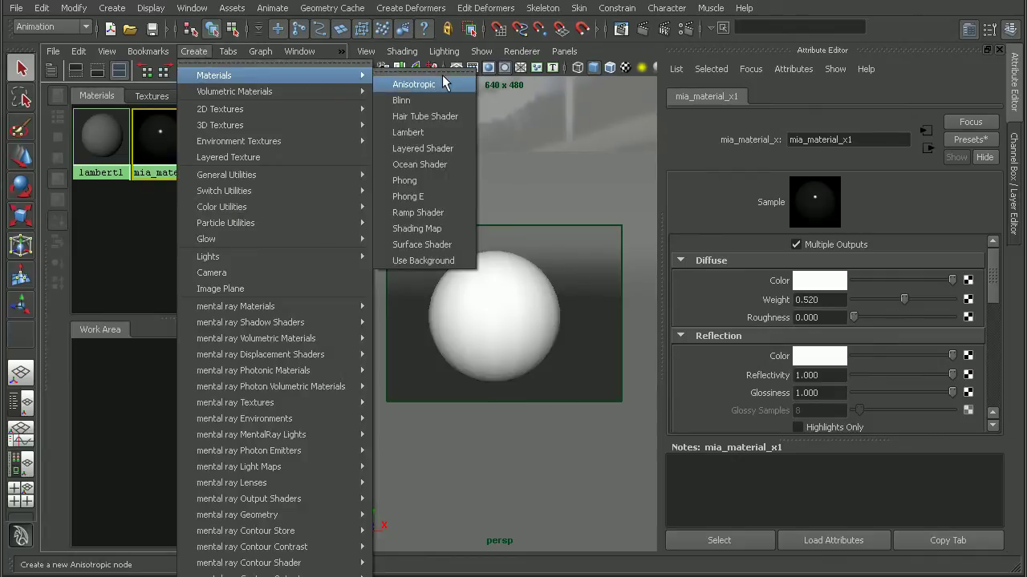
pyautogui.click(442, 132)
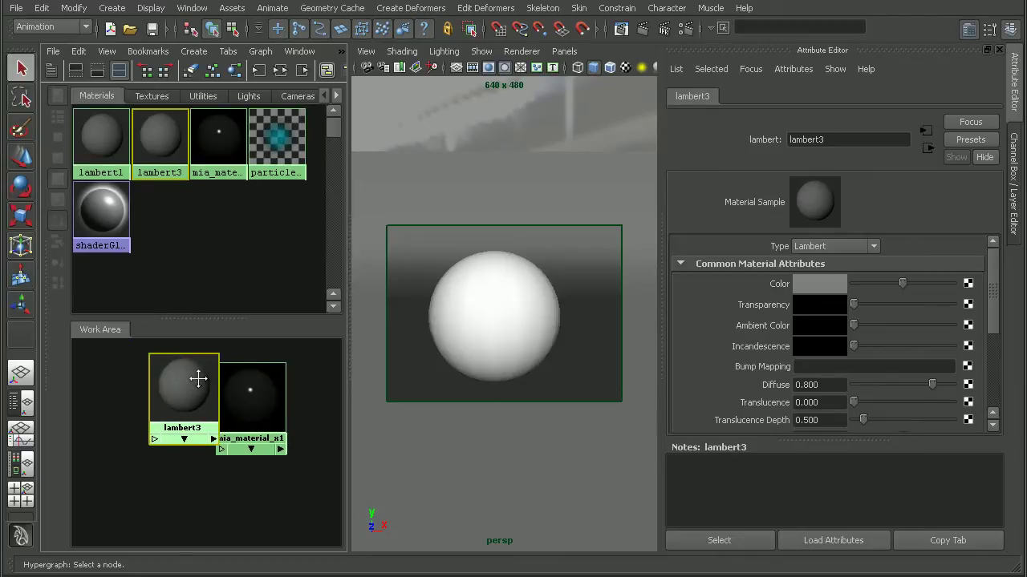
pyautogui.moveTo(213, 405); pyautogui.dragTo(241, 405)
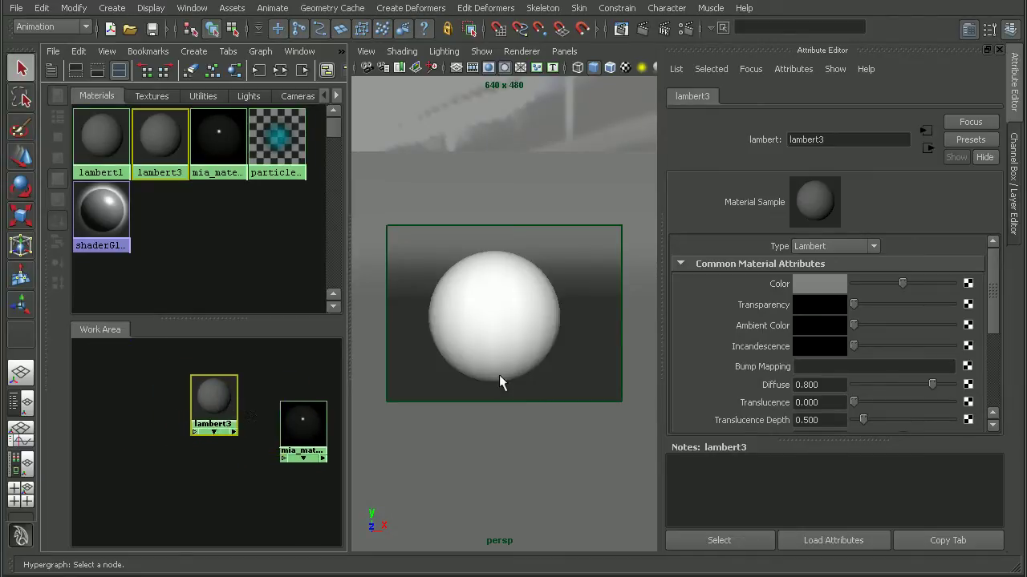
# Step: Map lambert3's colour with a file texture loading textures/DT_Text_Small_Alpha.tga
pyautogui.click(968, 283)
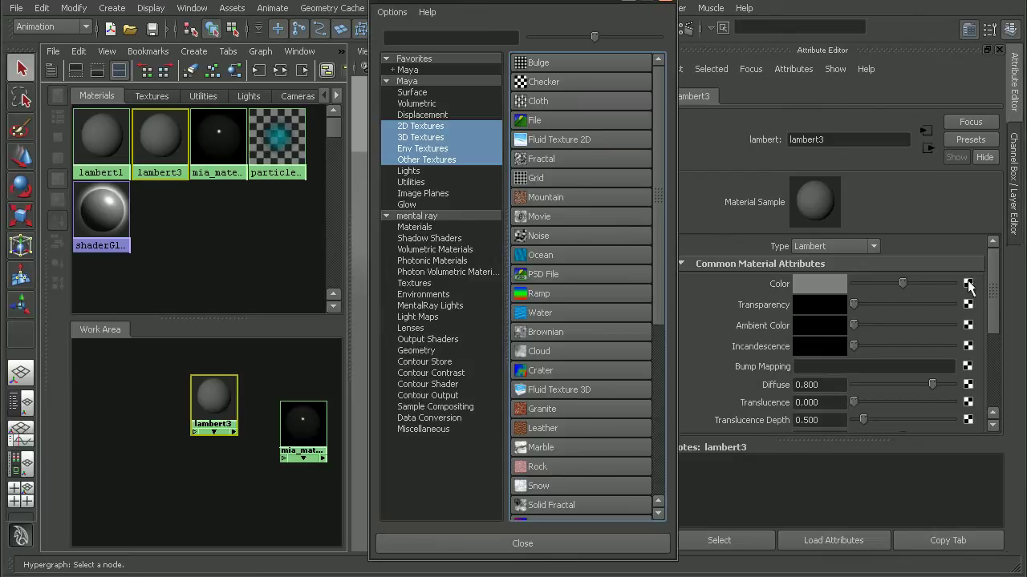
pyautogui.click(563, 124)
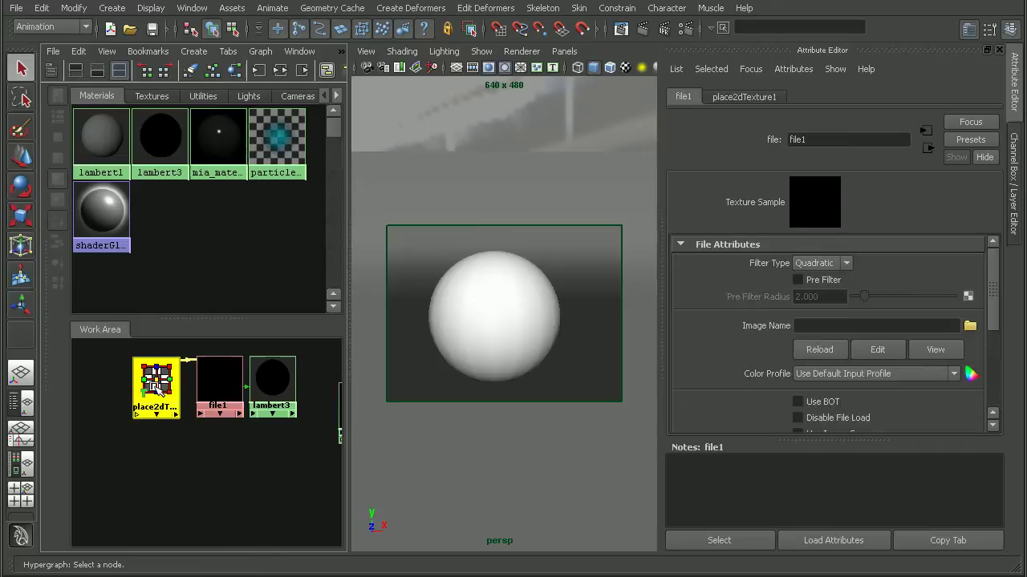
pyautogui.click(970, 327)
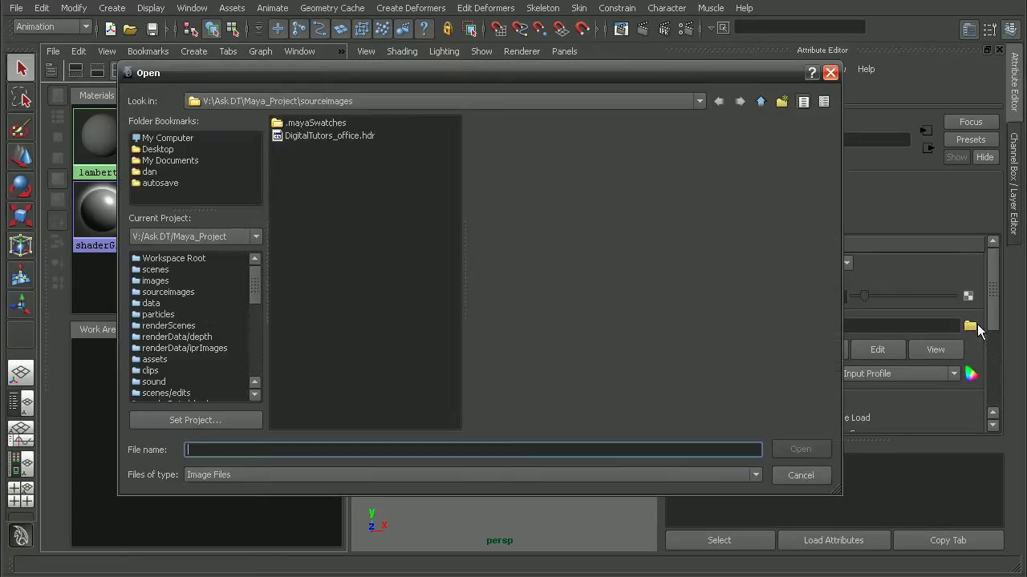
pyautogui.click(761, 101)
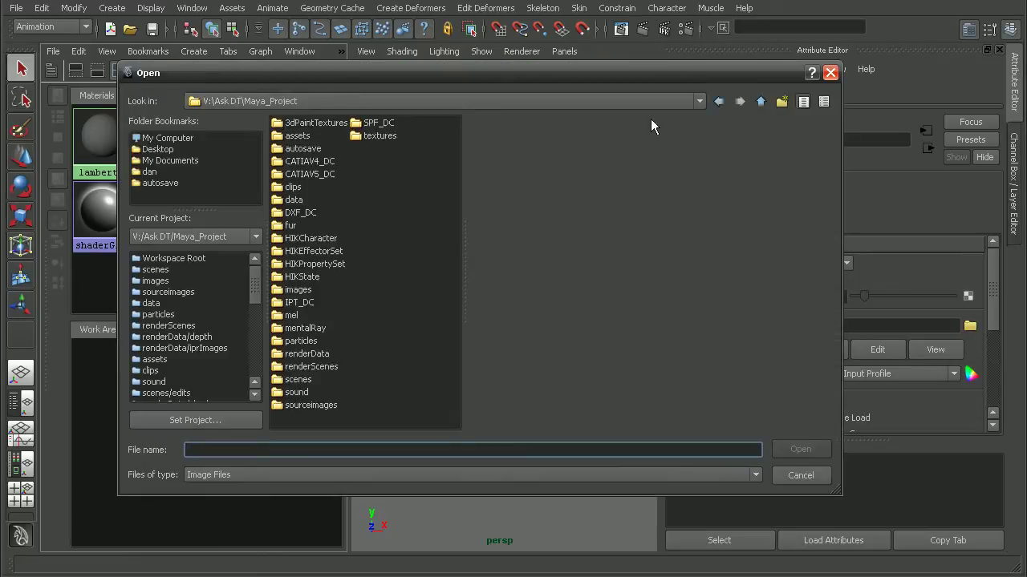
pyautogui.doubleClick(384, 135)
pyautogui.click(377, 135)
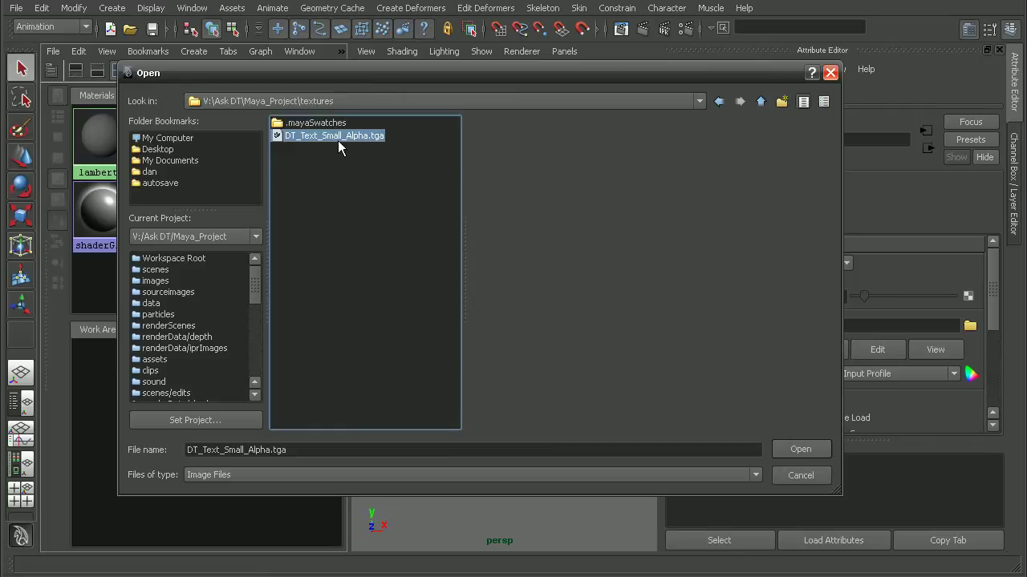
pyautogui.click(796, 451)
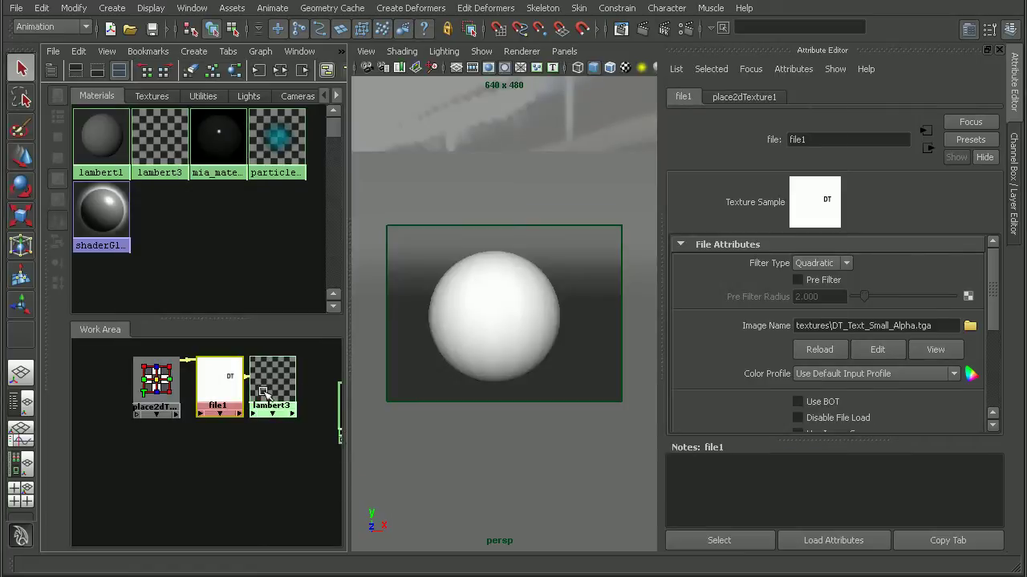
# Step: Assign the DT-textured lambert3 to the sphere, render it in mental ray and compare with the glass render
pyautogui.press('f')
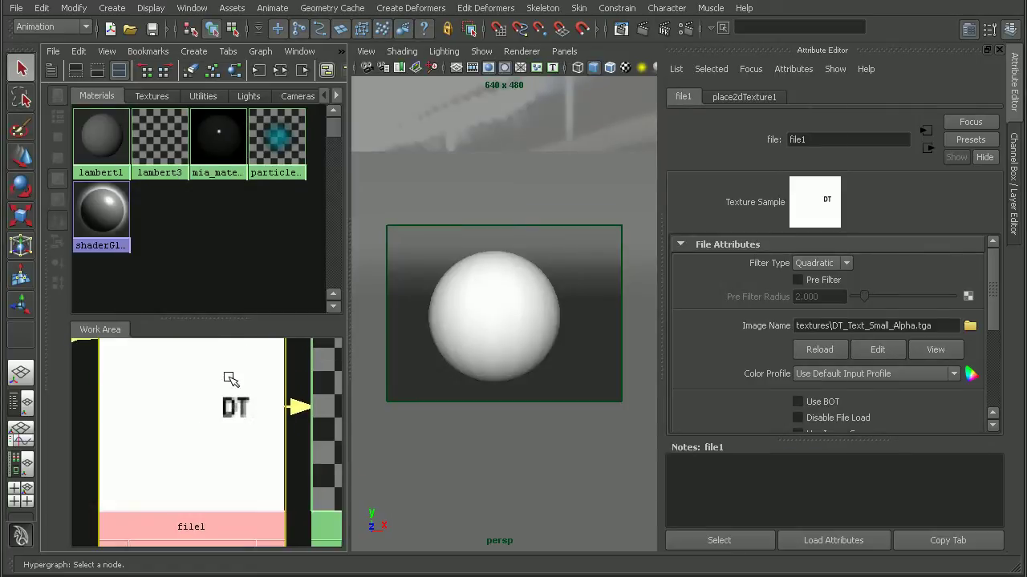
pyautogui.scroll(-5, 241, 428)
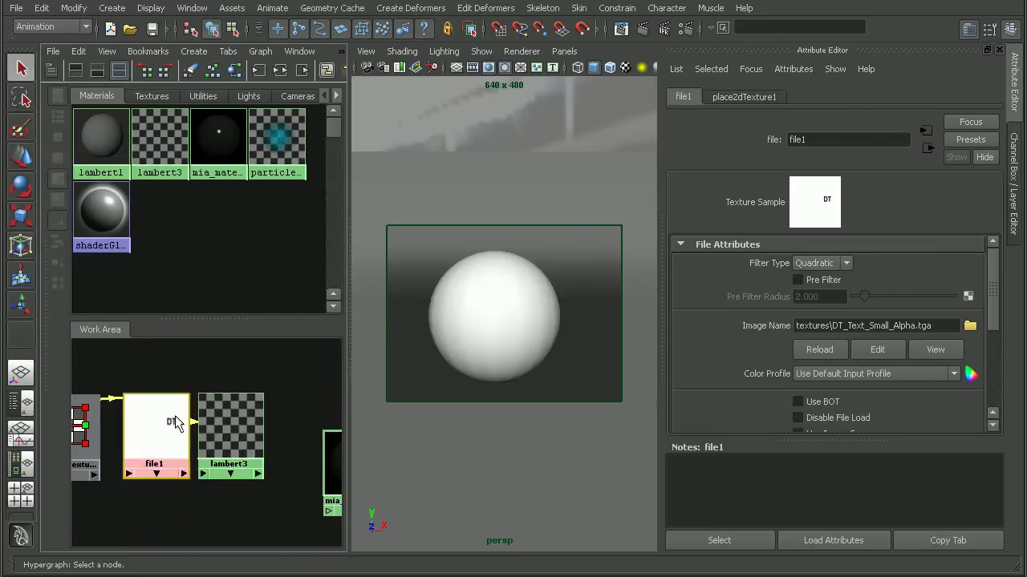
pyautogui.moveTo(243, 422); pyautogui.dragTo(517, 290, button='middle')
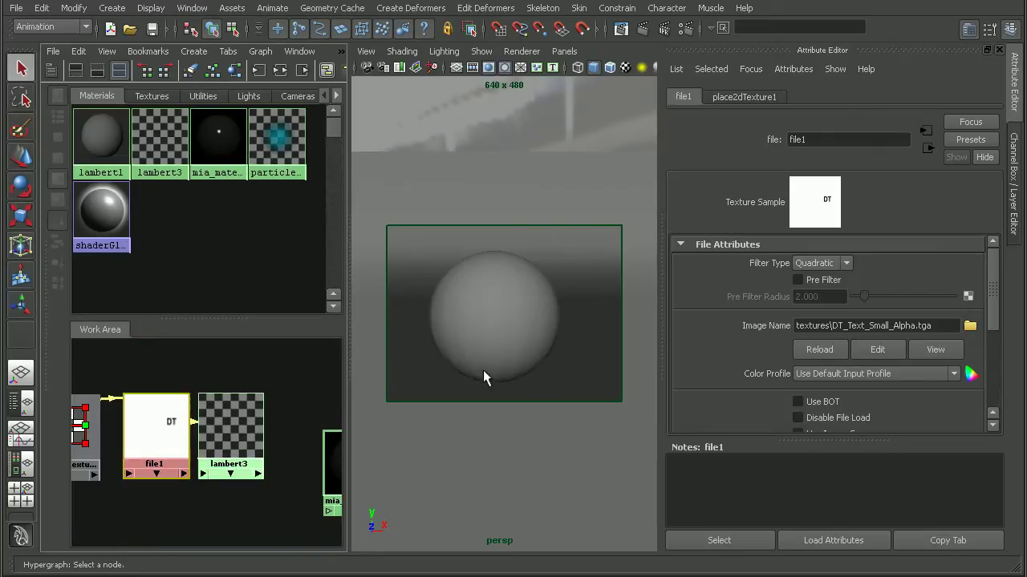
pyautogui.click(644, 30)
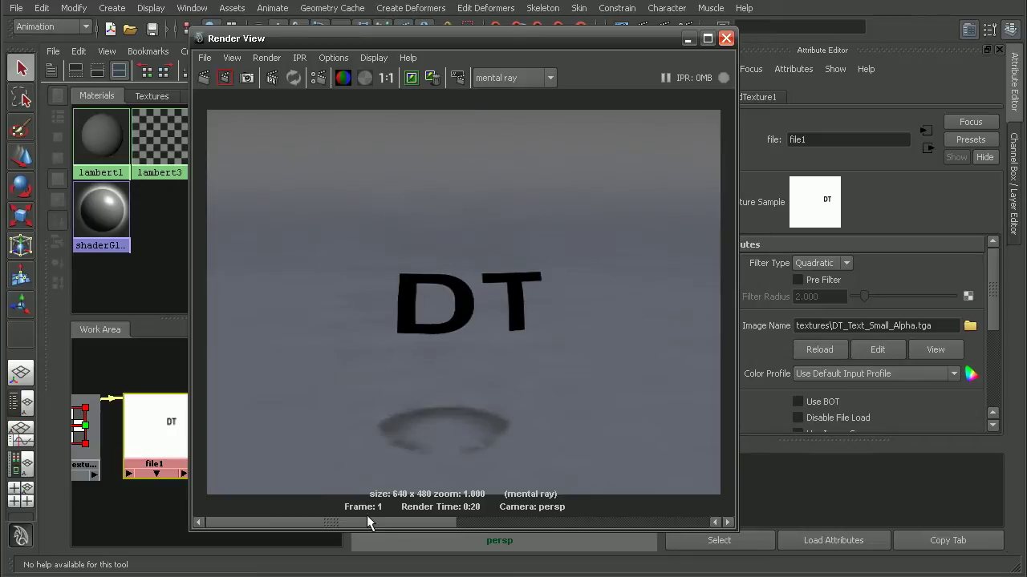
pyautogui.moveTo(369, 522); pyautogui.dragTo(451, 522)
# Step: Create layeredShader1 with lambert3 as its only layer, deleting the default green layer
pyautogui.click(726, 38)
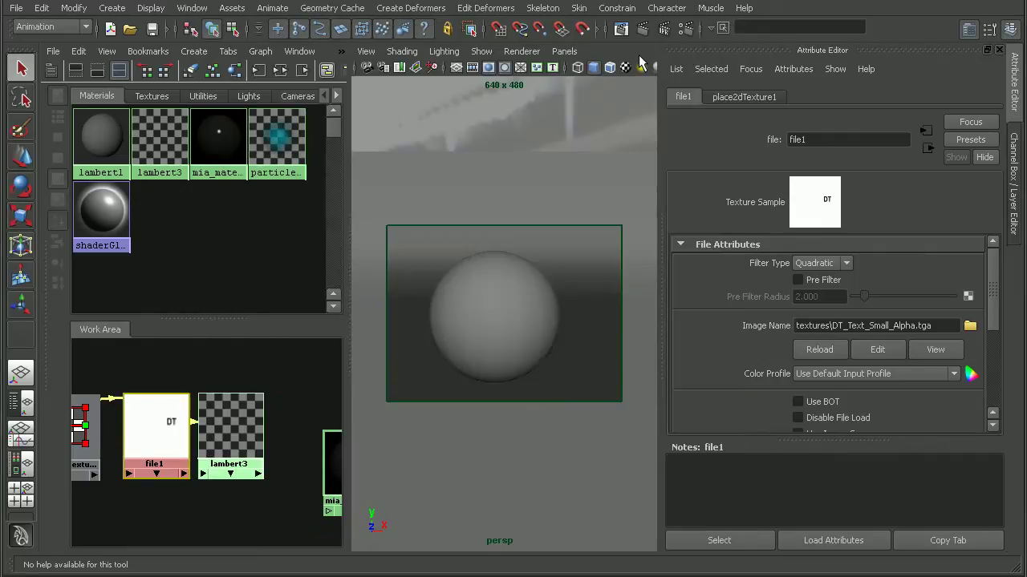
pyautogui.scroll(-4, 172, 393)
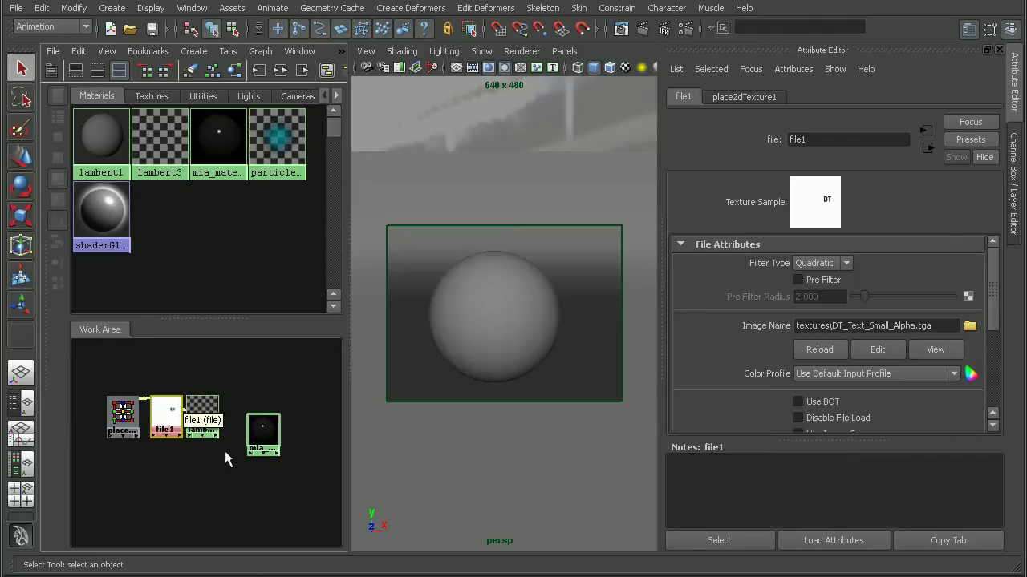
pyautogui.click(202, 52)
pyautogui.moveTo(210, 75)
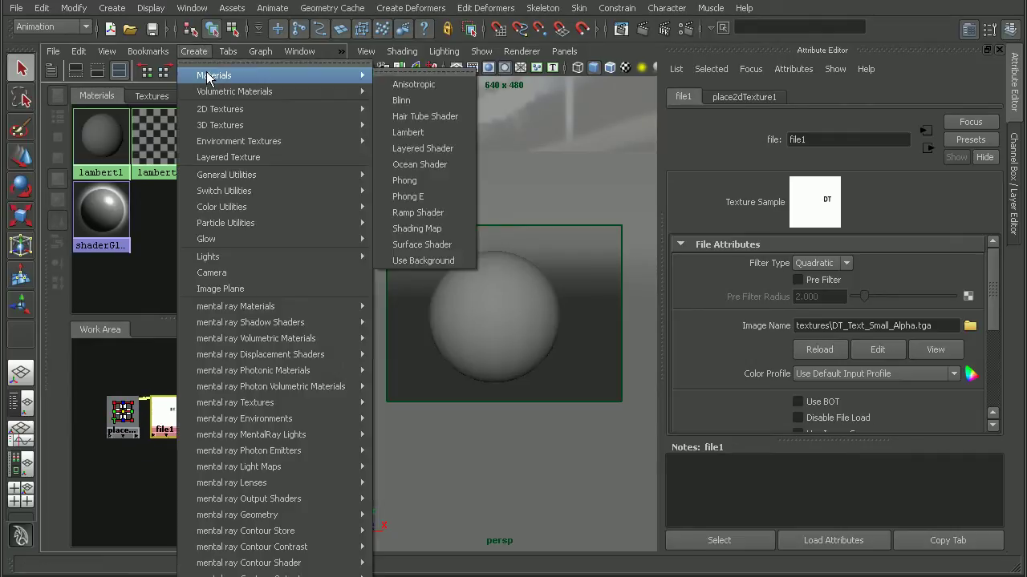
pyautogui.click(415, 152)
pyautogui.moveTo(223, 380); pyautogui.dragTo(292, 365)
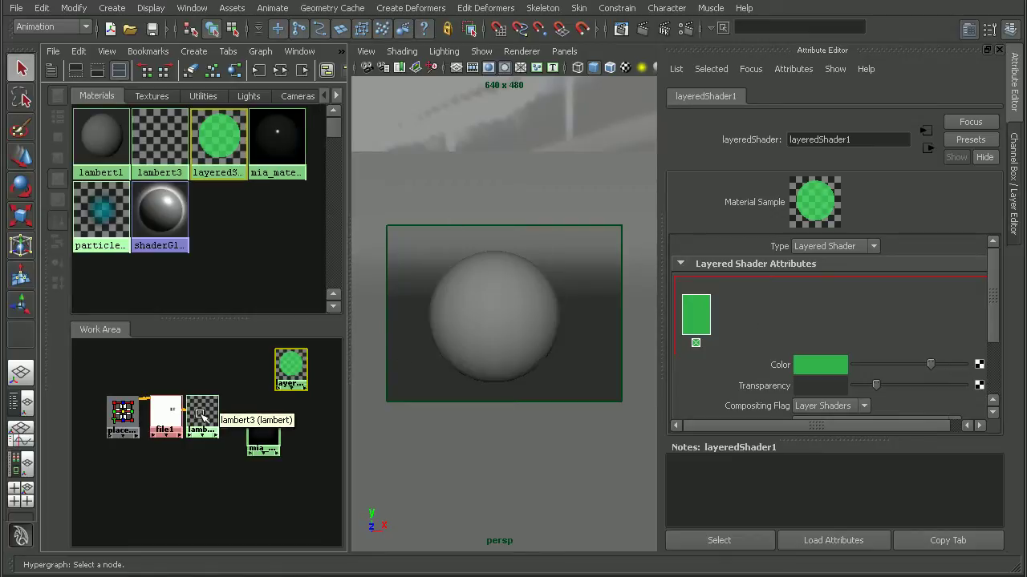
pyautogui.moveTo(202, 416); pyautogui.dragTo(728, 315, button='middle')
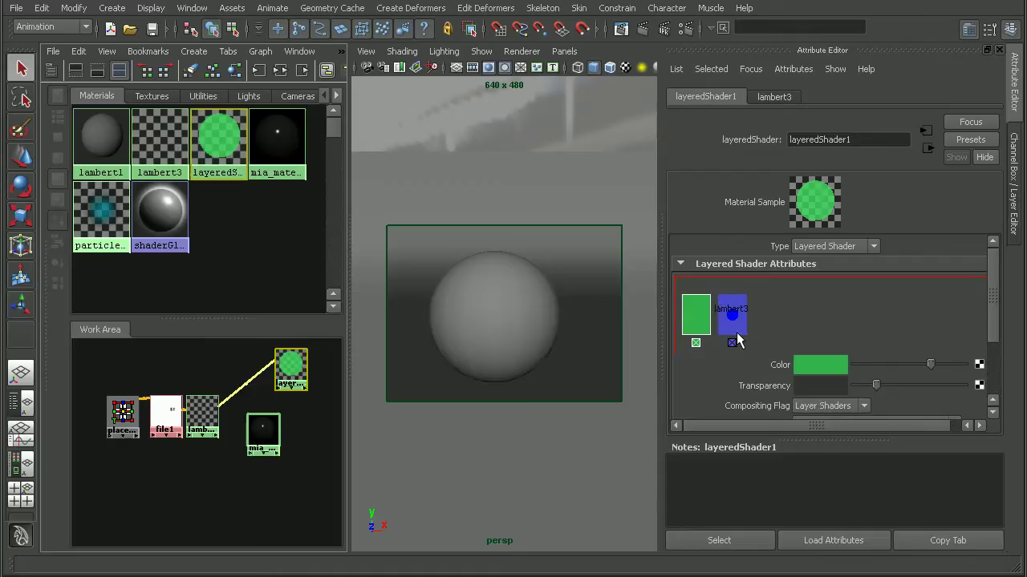
pyautogui.click(695, 343)
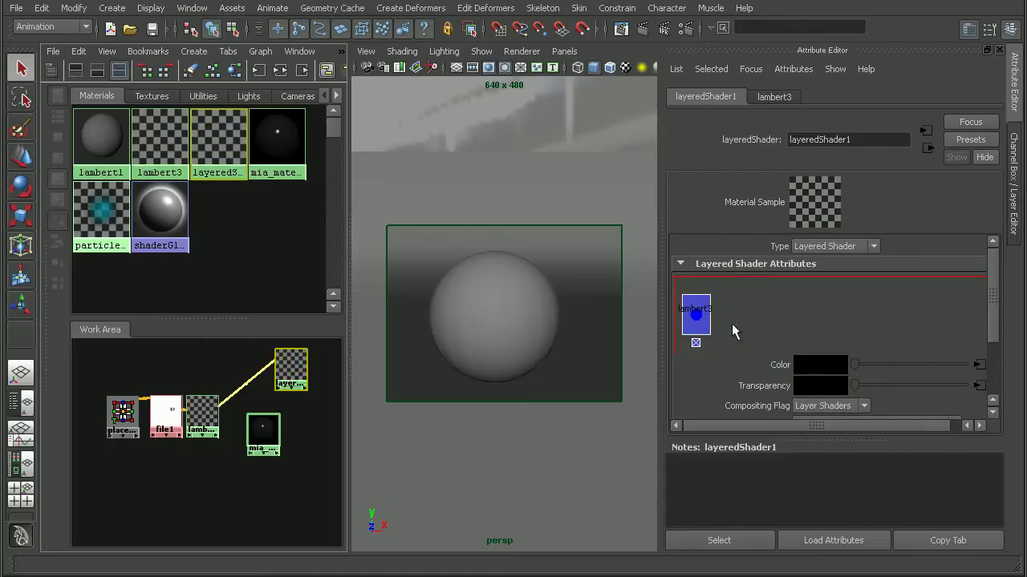
# Step: Try adding mia_material_x1 as a layer, then move the node down-left below the texture chain
pyautogui.click(264, 435)
pyautogui.moveTo(262, 436); pyautogui.dragTo(264, 441)
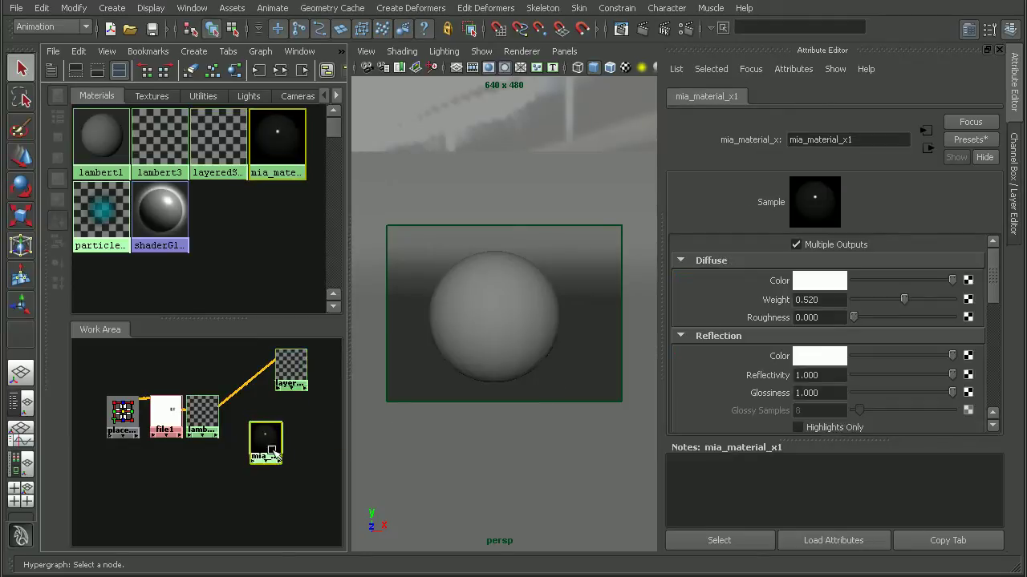
pyautogui.click(286, 384)
pyautogui.moveTo(265, 438); pyautogui.dragTo(743, 316, button='middle')
pyautogui.moveTo(265, 438); pyautogui.dragTo(685, 327, button='middle')
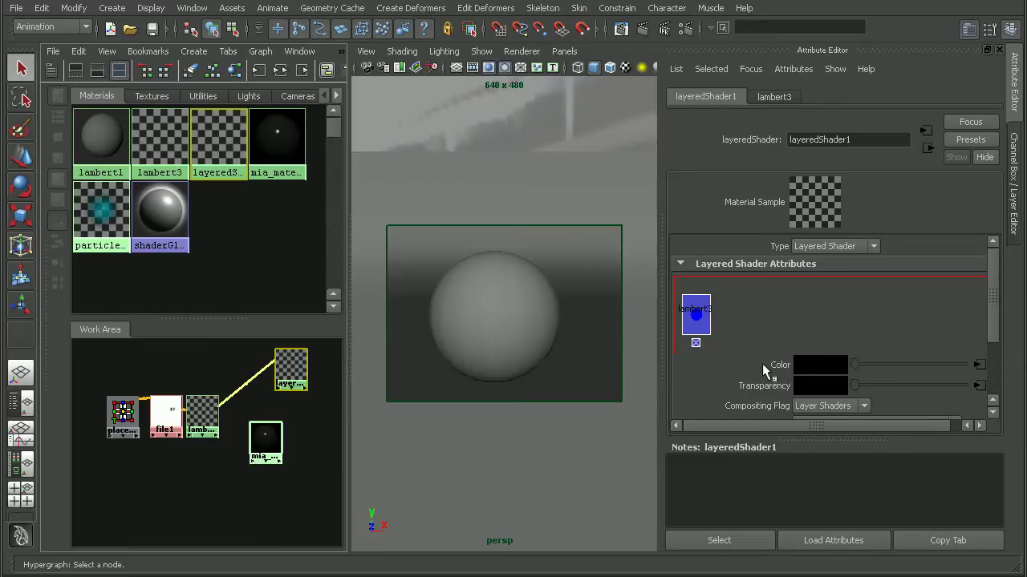
pyautogui.moveTo(264, 437); pyautogui.dragTo(145, 470)
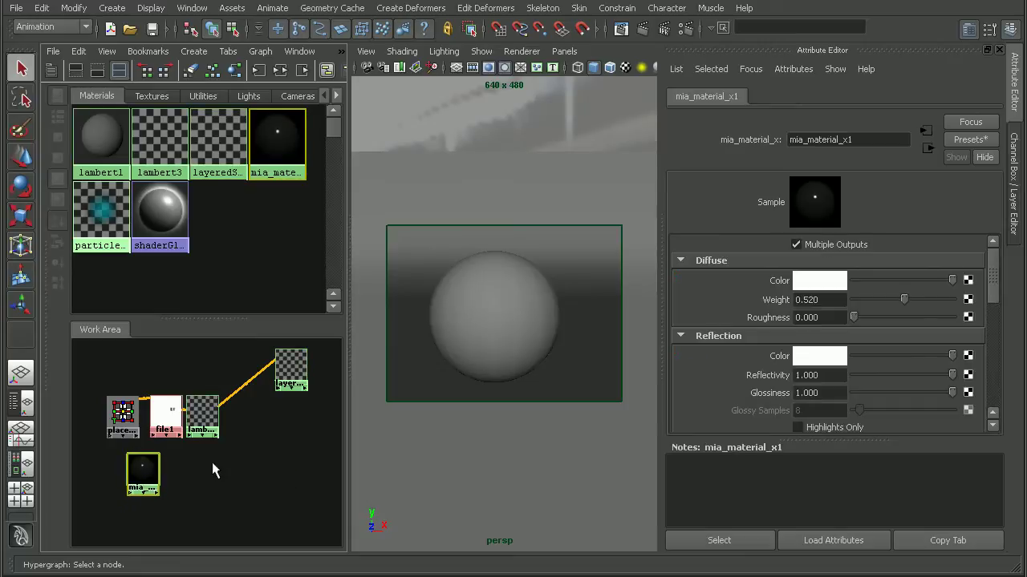
# Step: Create surfaceShader1 beside mia_material_x1 and drag the mia material onto it
pyautogui.click(193, 51)
pyautogui.moveTo(246, 76)
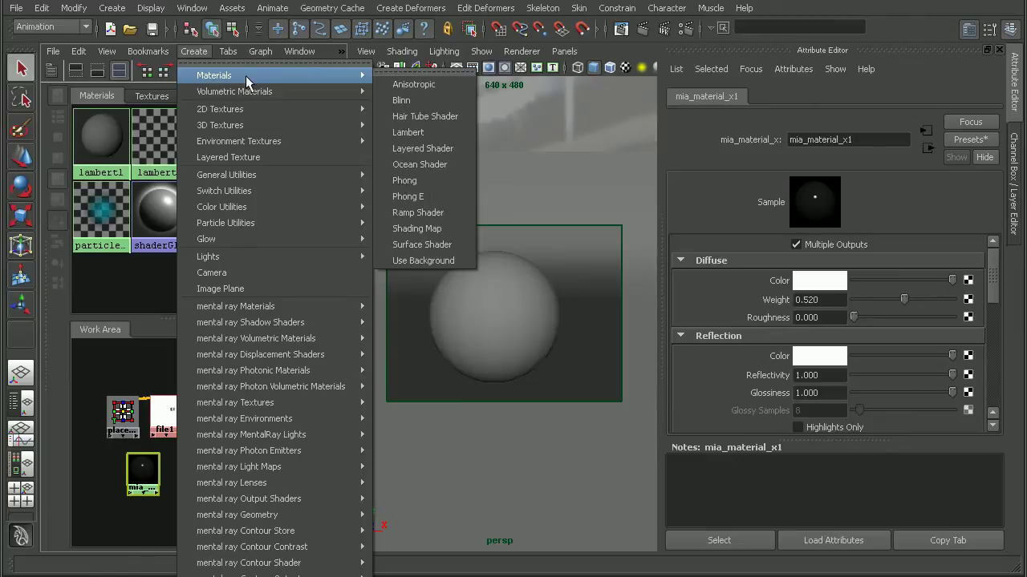
pyautogui.click(409, 243)
pyautogui.moveTo(220, 436); pyautogui.dragTo(201, 476)
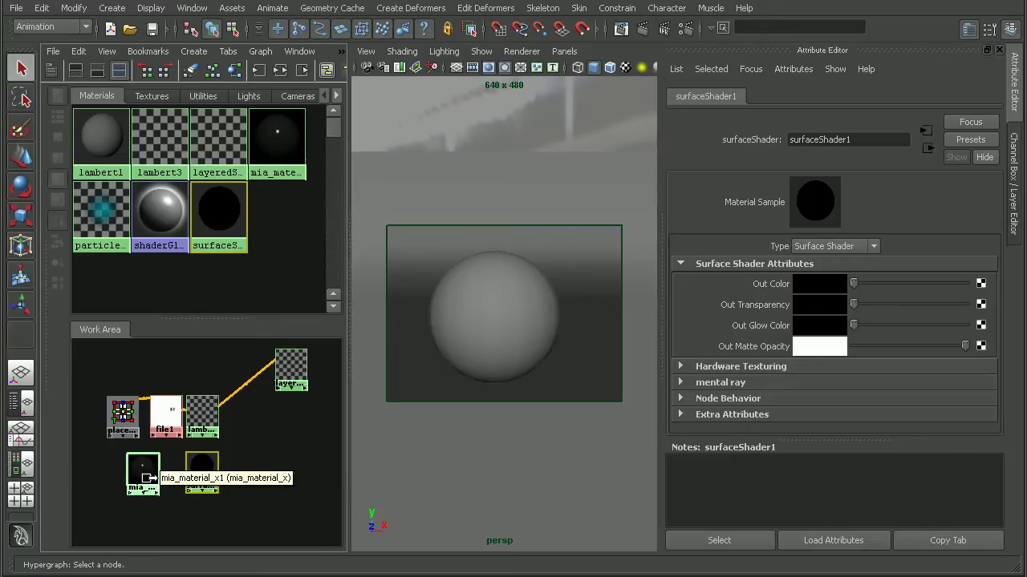
pyautogui.moveTo(142, 474); pyautogui.dragTo(200, 465, button='middle')
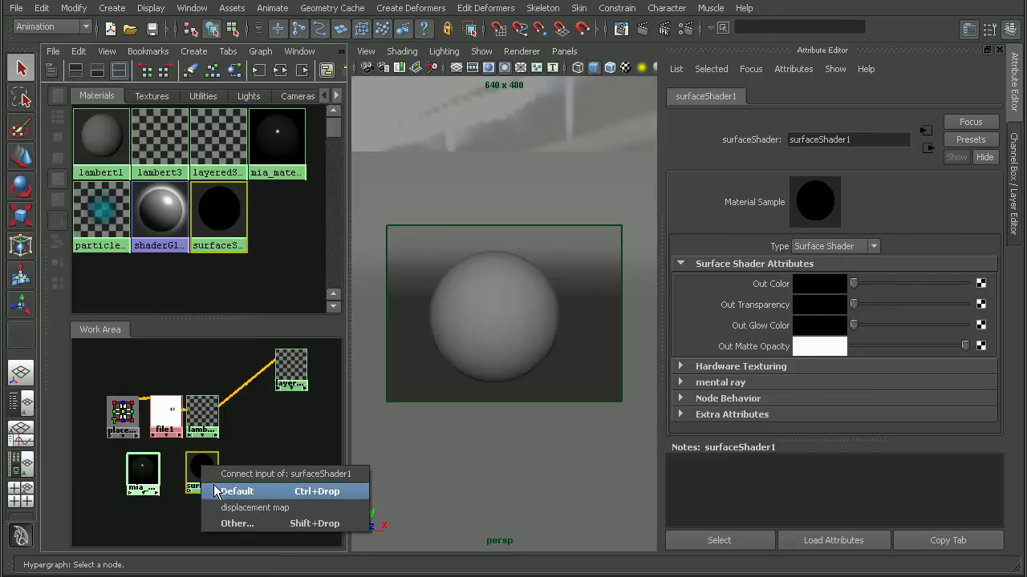
# Step: In the Connection Editor, connect result to outColor and tran_result to outTransparency
pyautogui.click(251, 524)
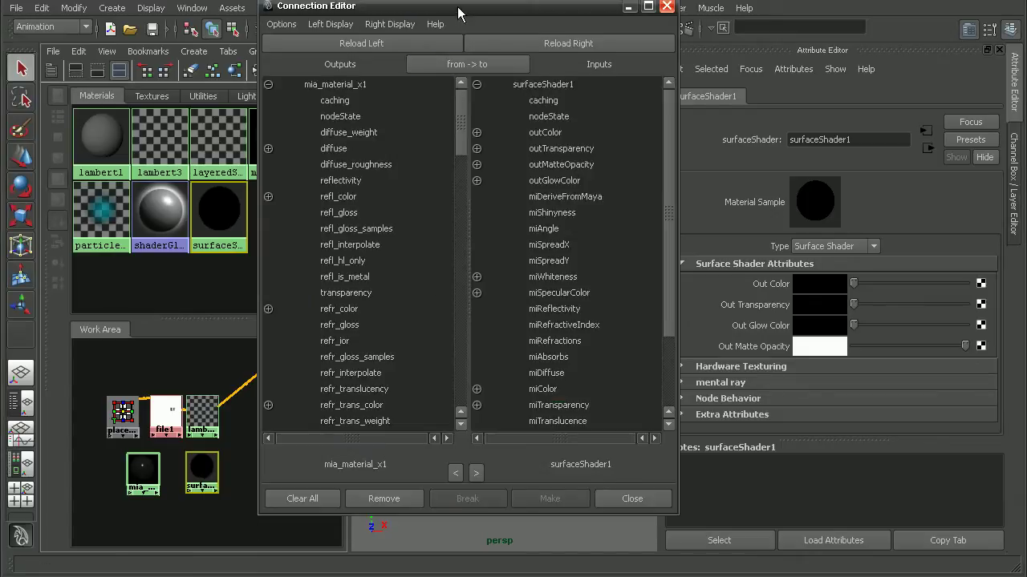
pyautogui.moveTo(457, 7); pyautogui.dragTo(456, 37)
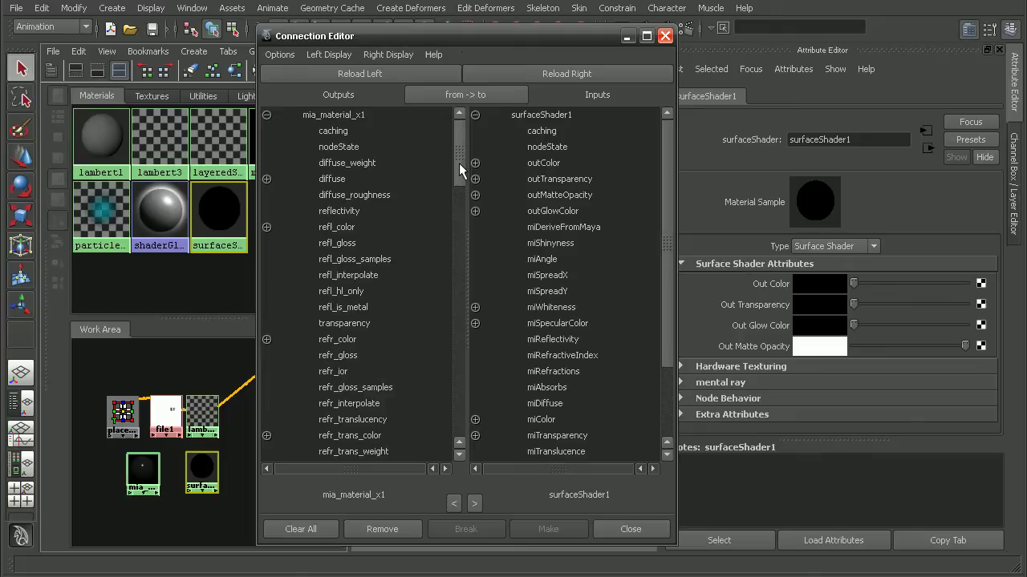
pyautogui.moveTo(459, 163); pyautogui.dragTo(449, 304)
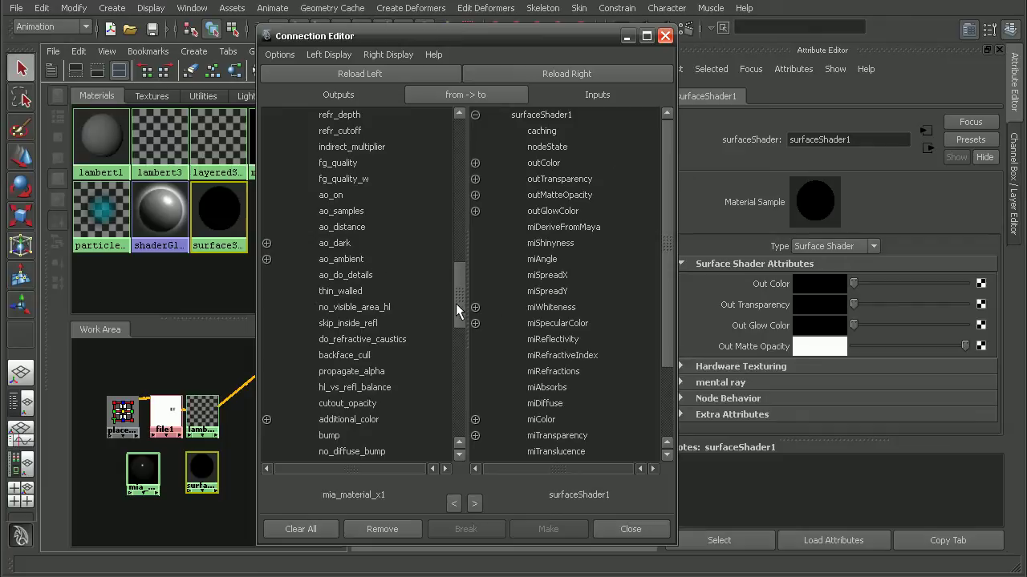
pyautogui.moveTo(458, 304); pyautogui.dragTo(458, 354)
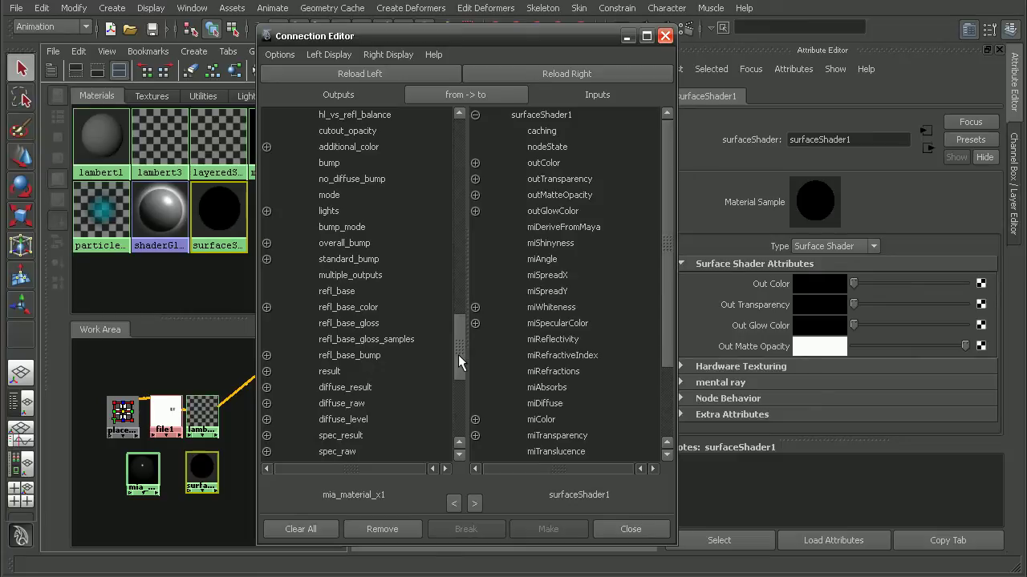
pyautogui.click(347, 371)
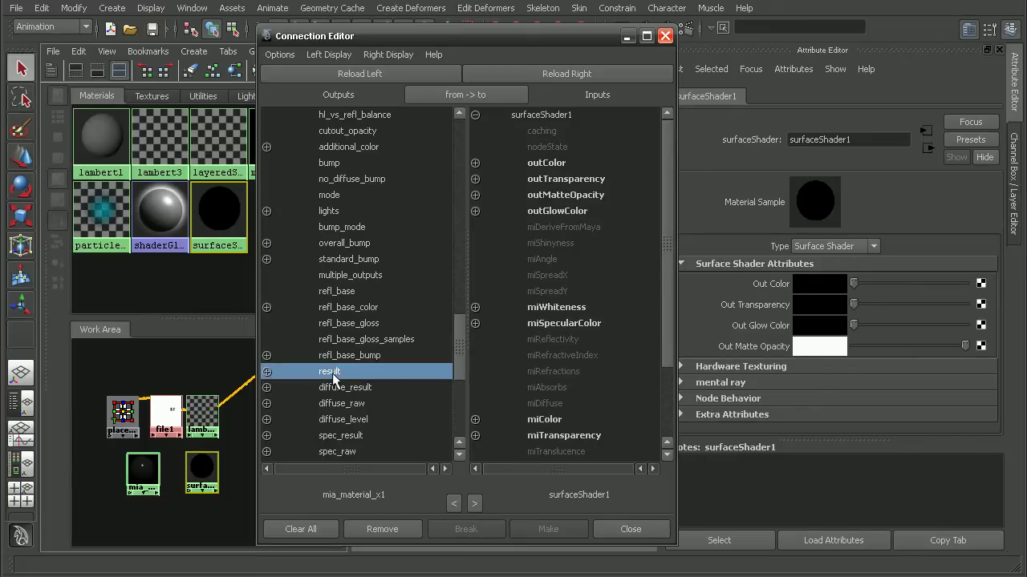
pyautogui.click(556, 162)
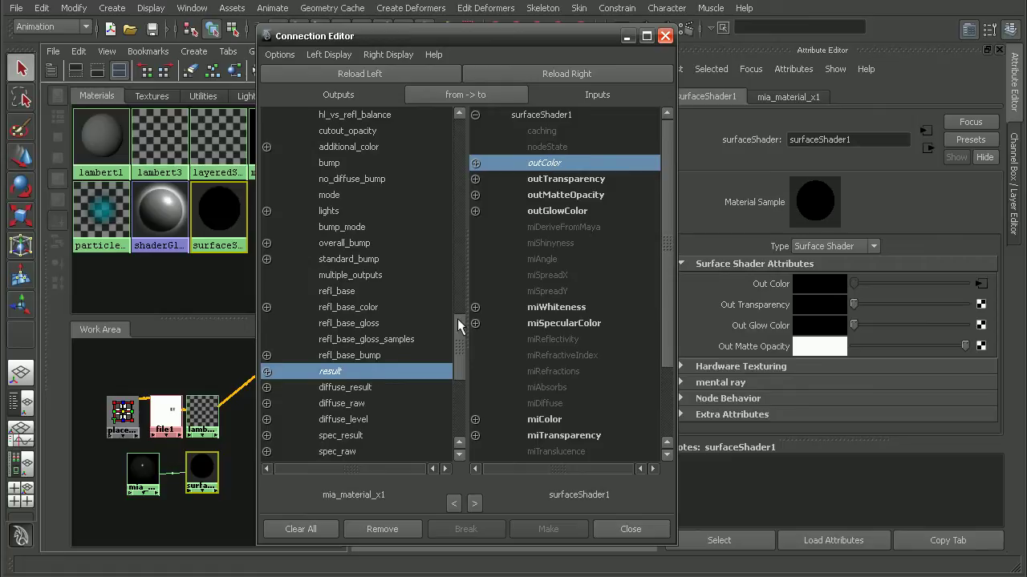
pyautogui.moveTo(458, 318); pyautogui.dragTo(460, 368)
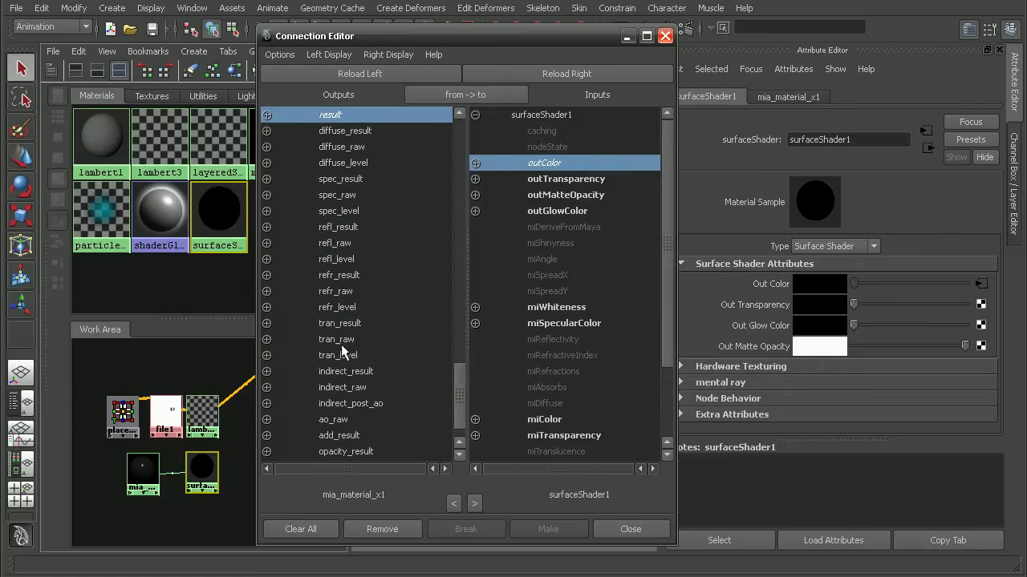
pyautogui.click(338, 324)
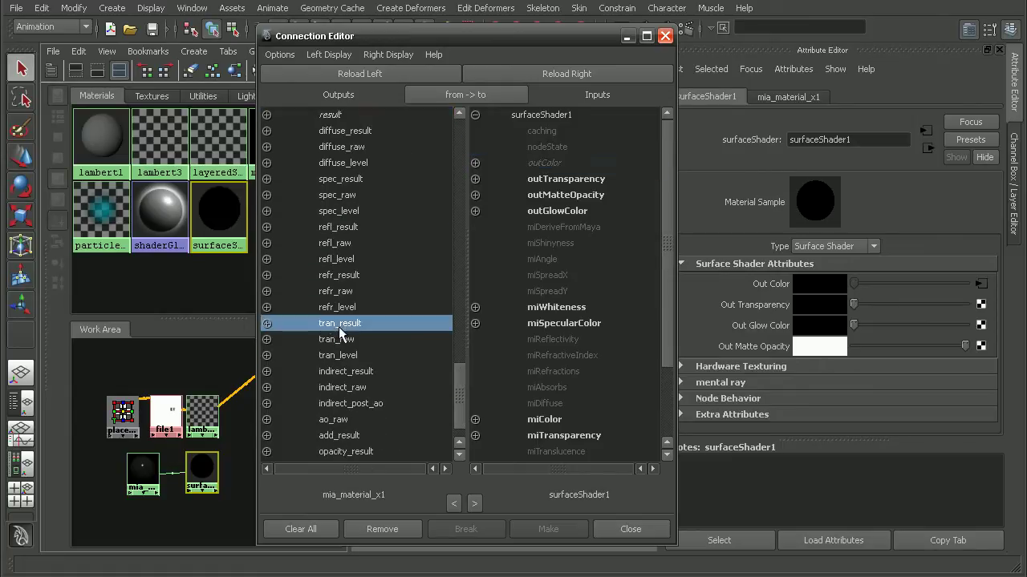
pyautogui.click(562, 179)
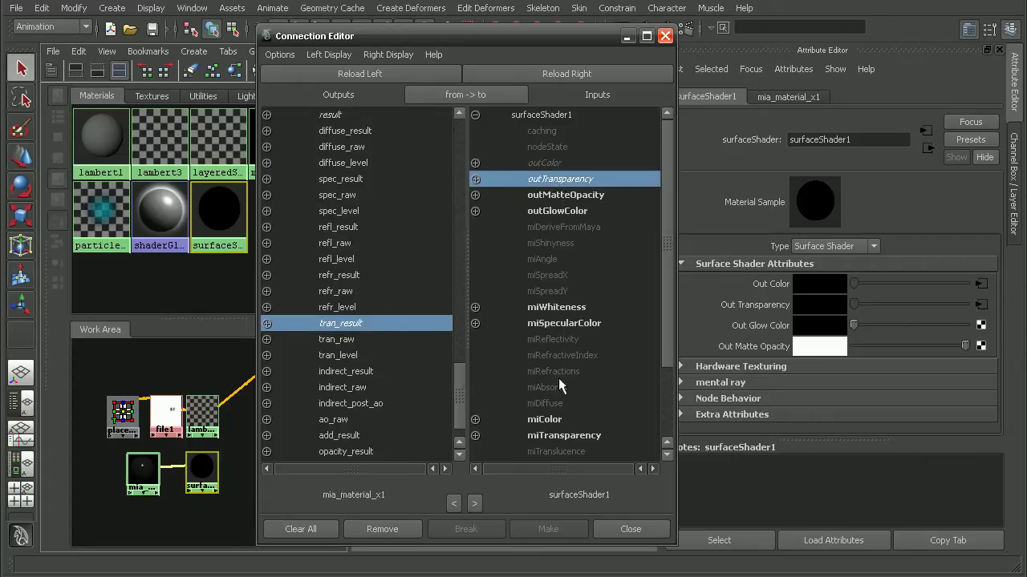
# Step: Add surfaceShader1 as a second layer of layeredShader1 beneath lambert3, then select the sphere
pyautogui.click(603, 527)
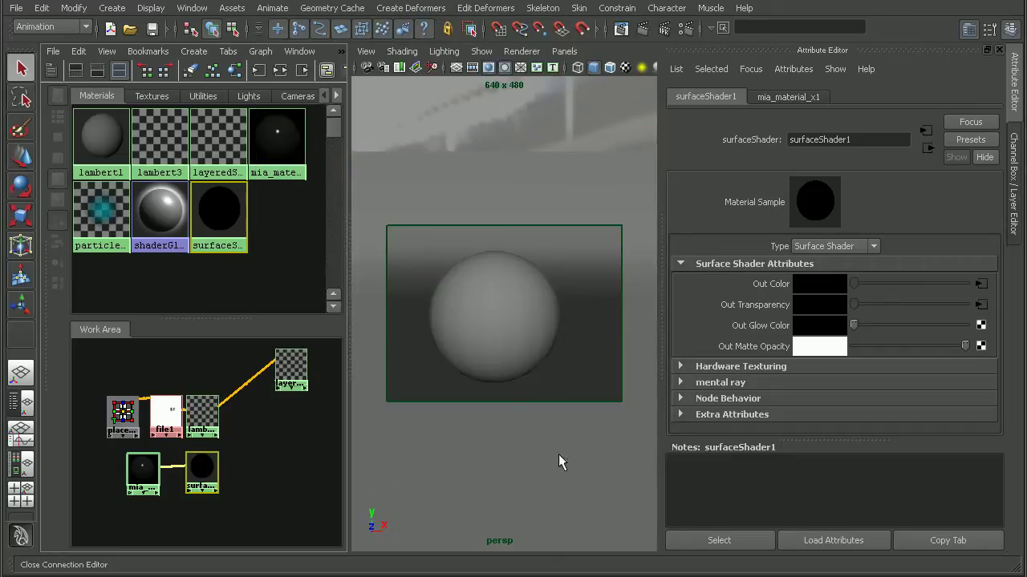
pyautogui.click(291, 370)
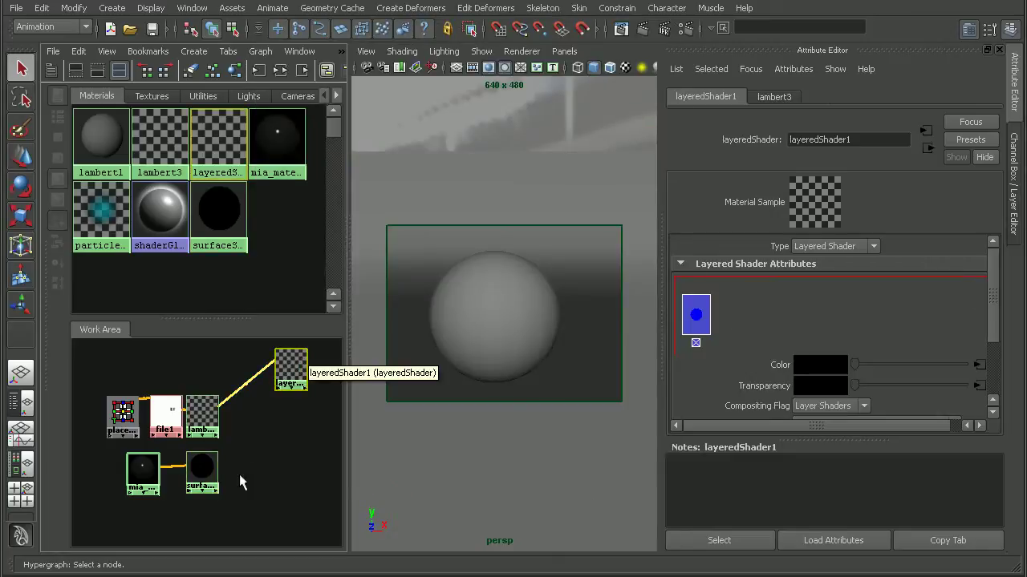
pyautogui.moveTo(203, 469); pyautogui.dragTo(730, 321, button='middle')
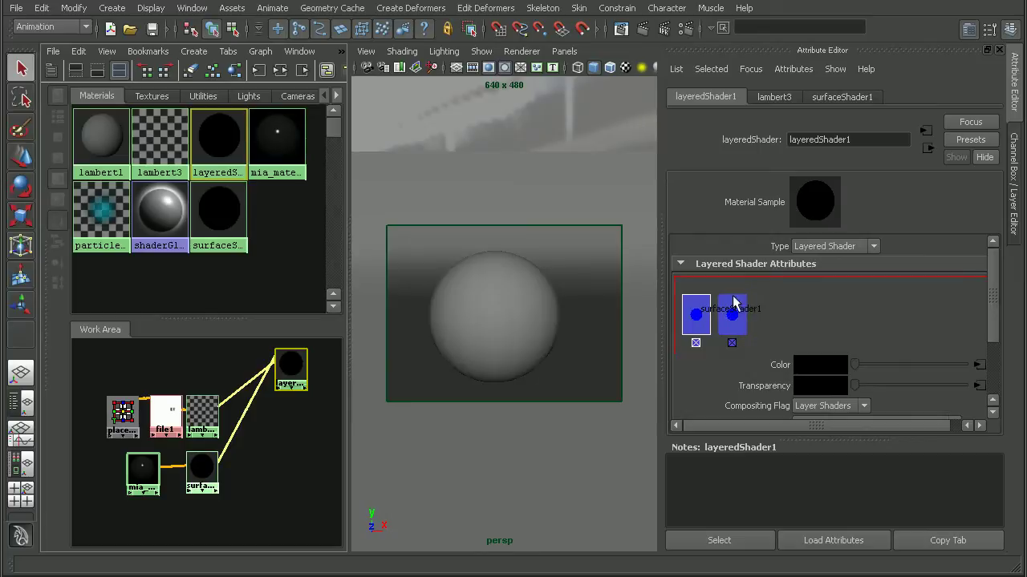
pyautogui.click(701, 335)
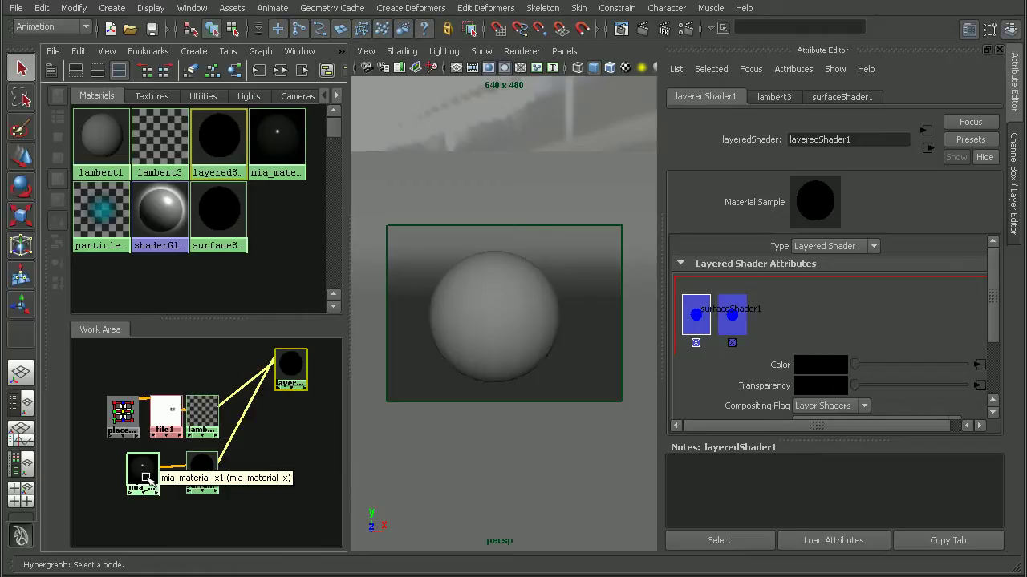
pyautogui.click(494, 319)
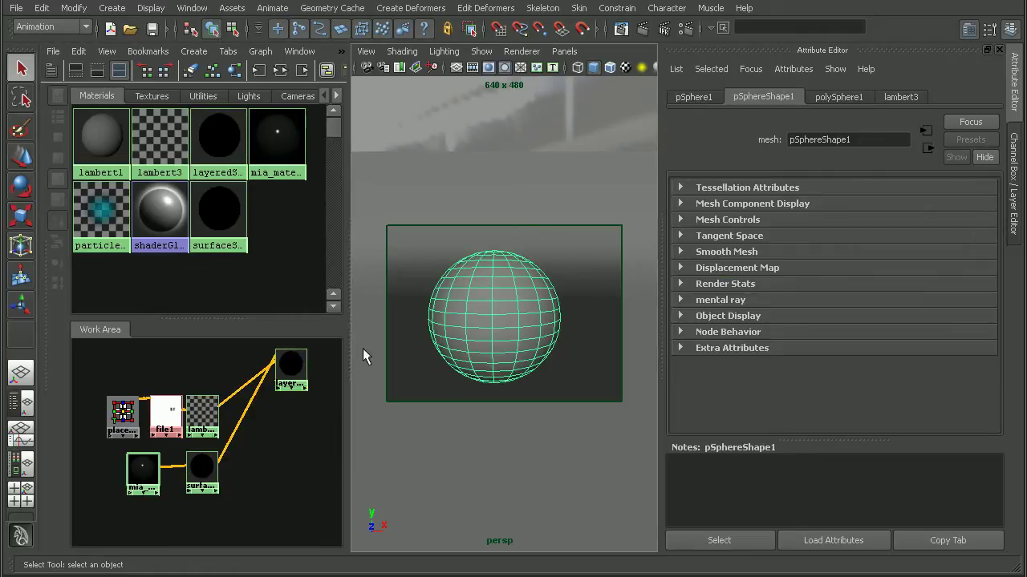
# Step: Assign layeredShader1 to the sphere, re-render in mental ray, and compare the stored renders
pyautogui.rightClick(291, 370)
pyautogui.click(292, 336)
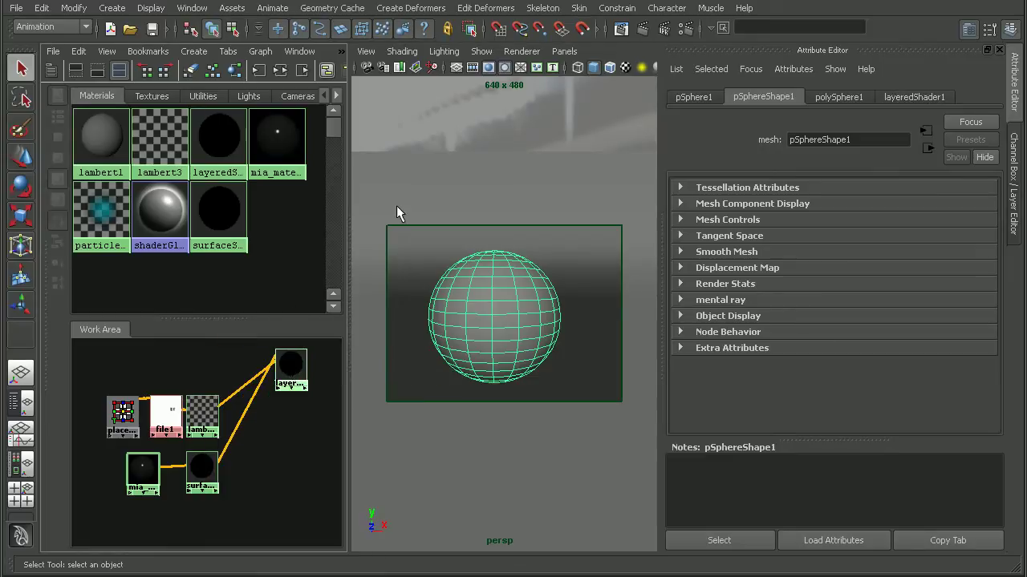
pyautogui.click(623, 29)
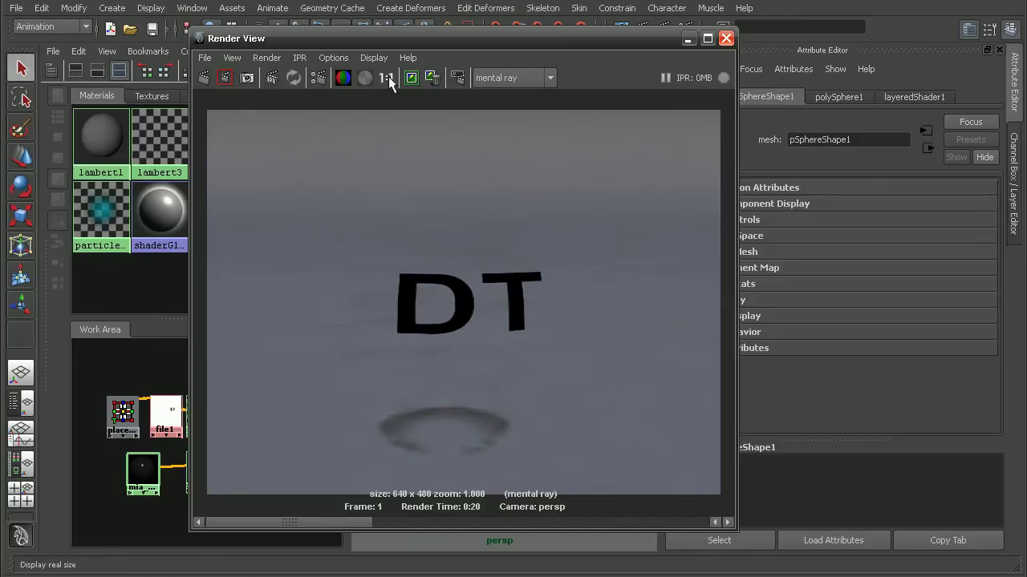
pyautogui.click(203, 78)
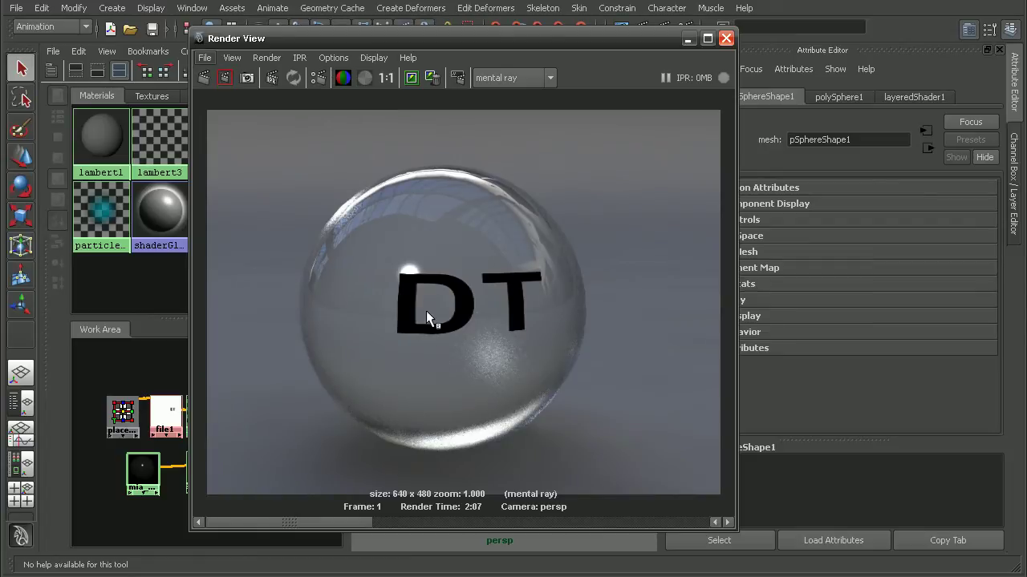
pyautogui.moveTo(360, 519); pyautogui.dragTo(676, 507)
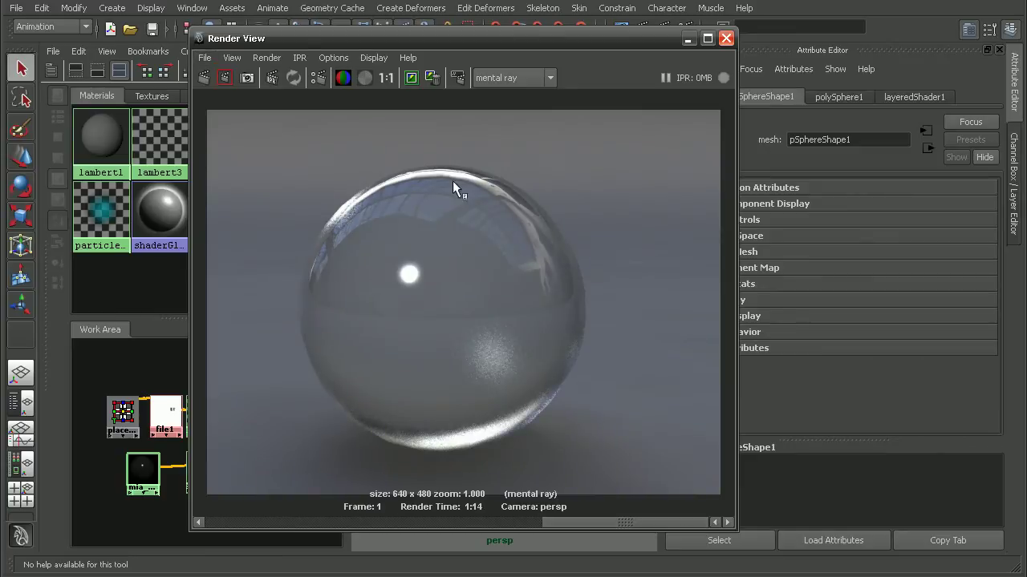
pyautogui.moveTo(583, 520); pyautogui.dragTo(450, 520)
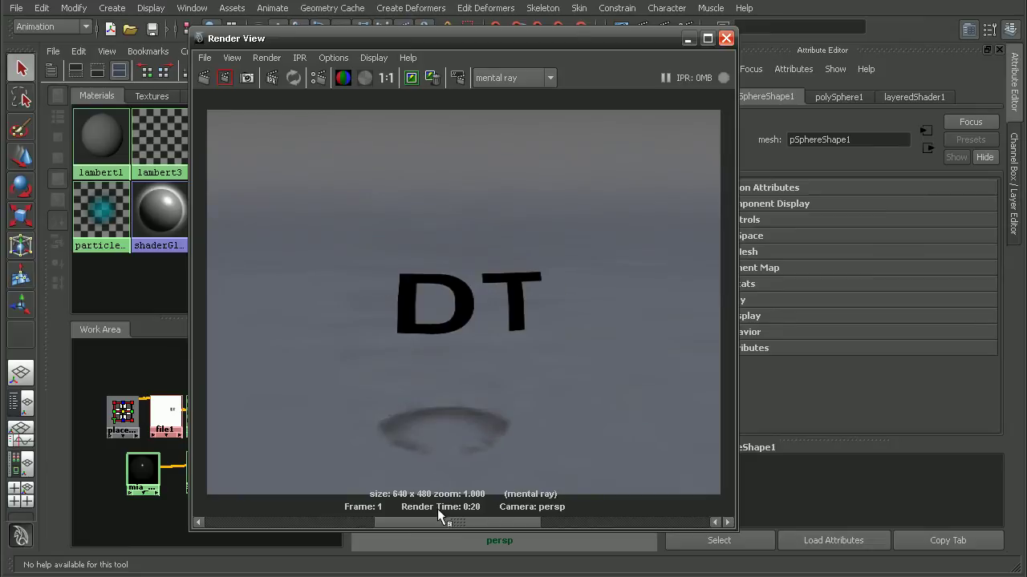
pyautogui.moveTo(437, 519); pyautogui.dragTo(430, 520)
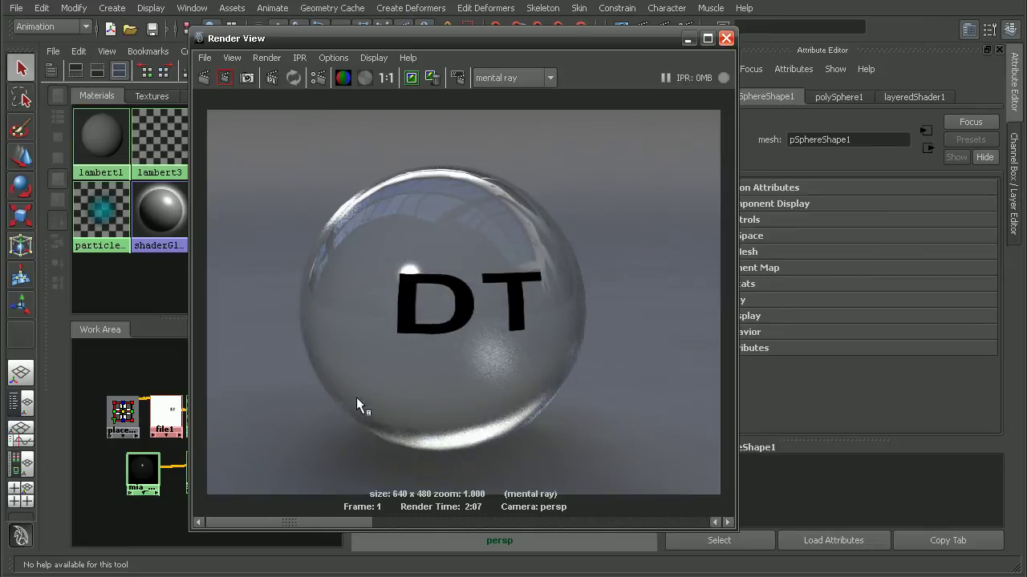